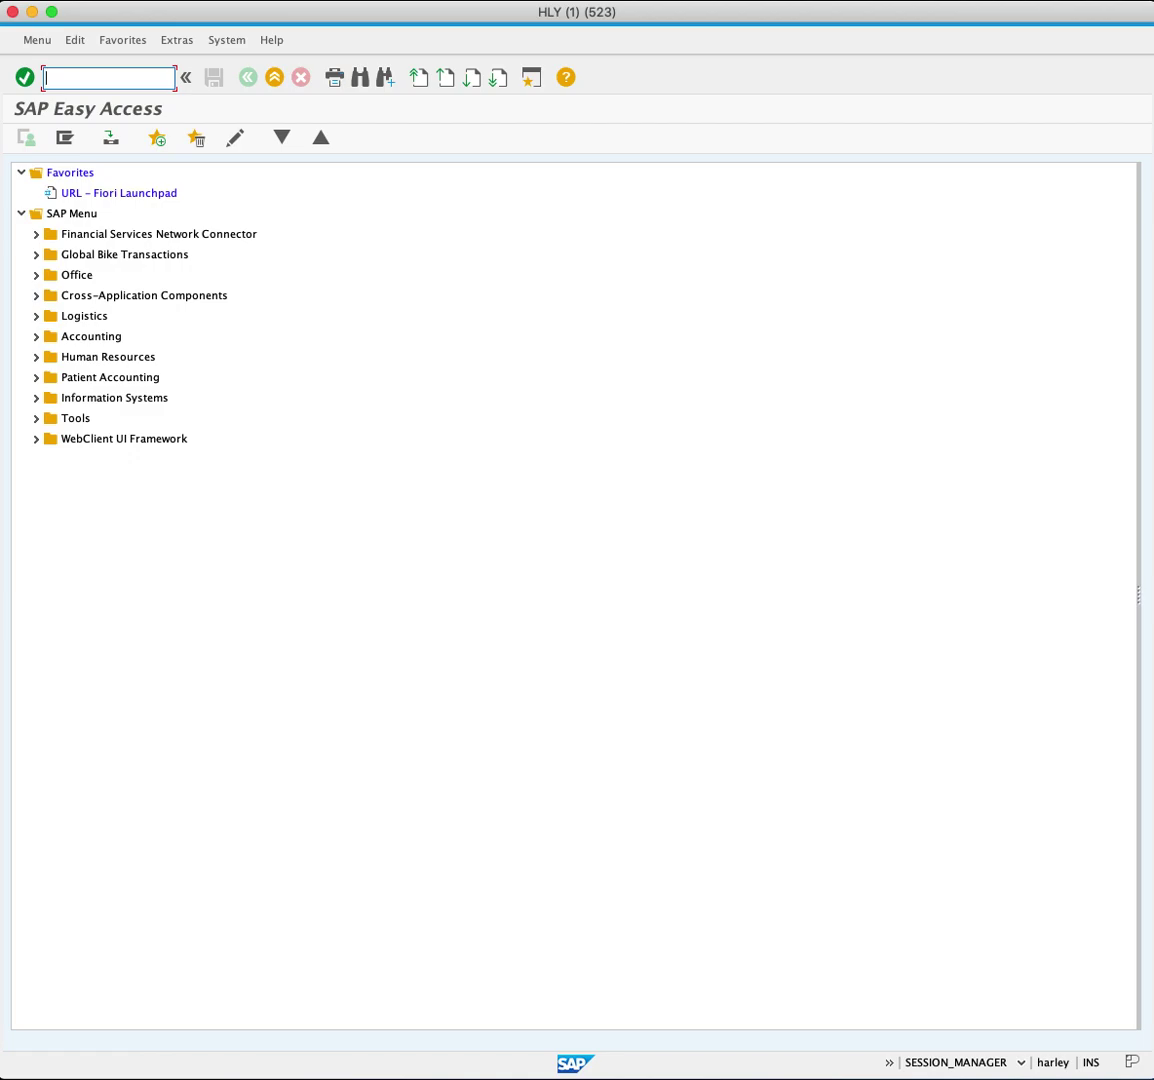
# Step: Launch transaction ME31K to reach the Create Contract initial screen
pyautogui.write('ME31K')
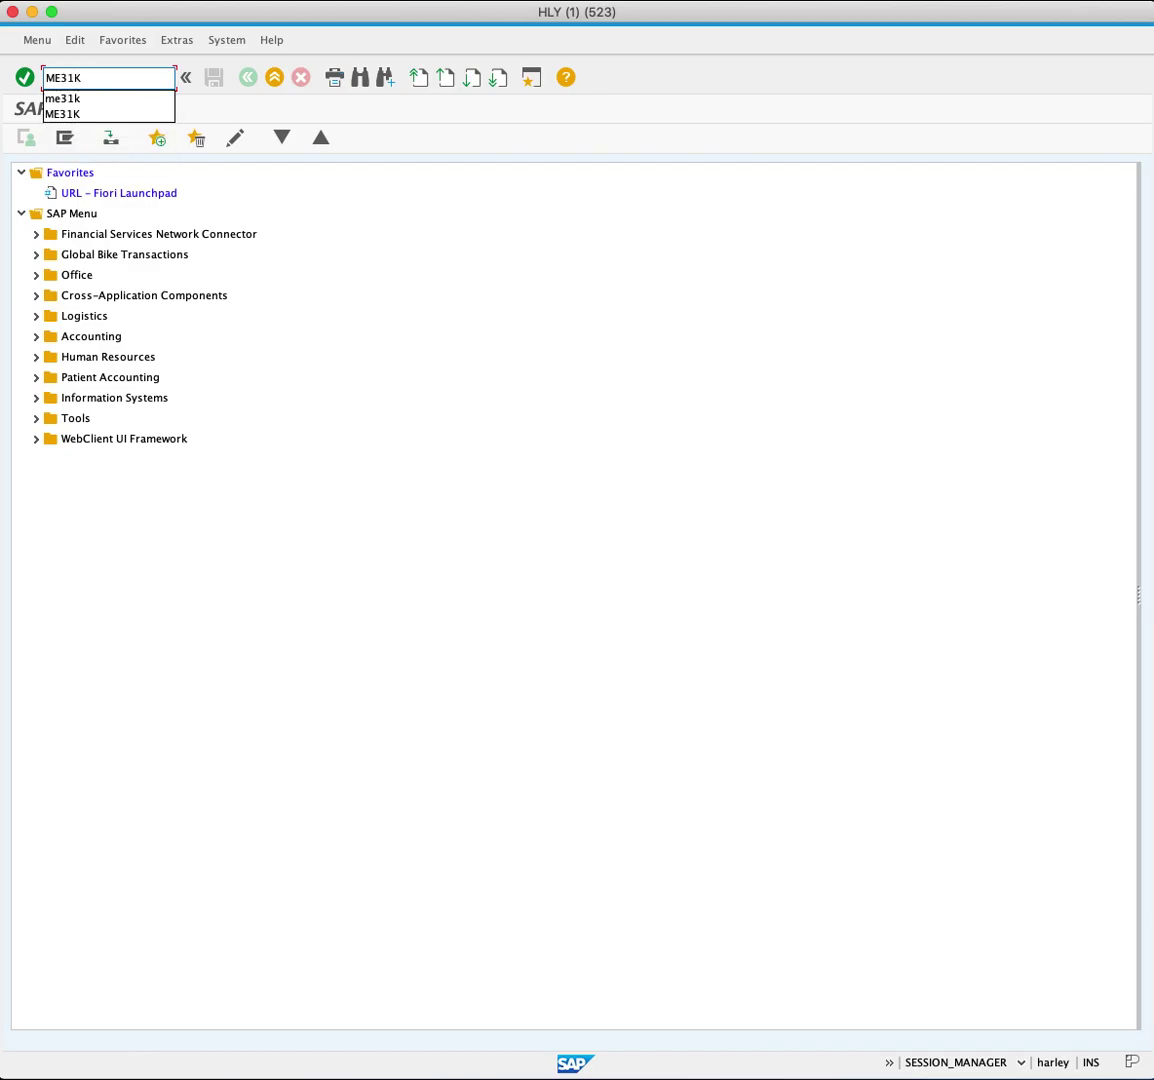
pyautogui.press('Return')
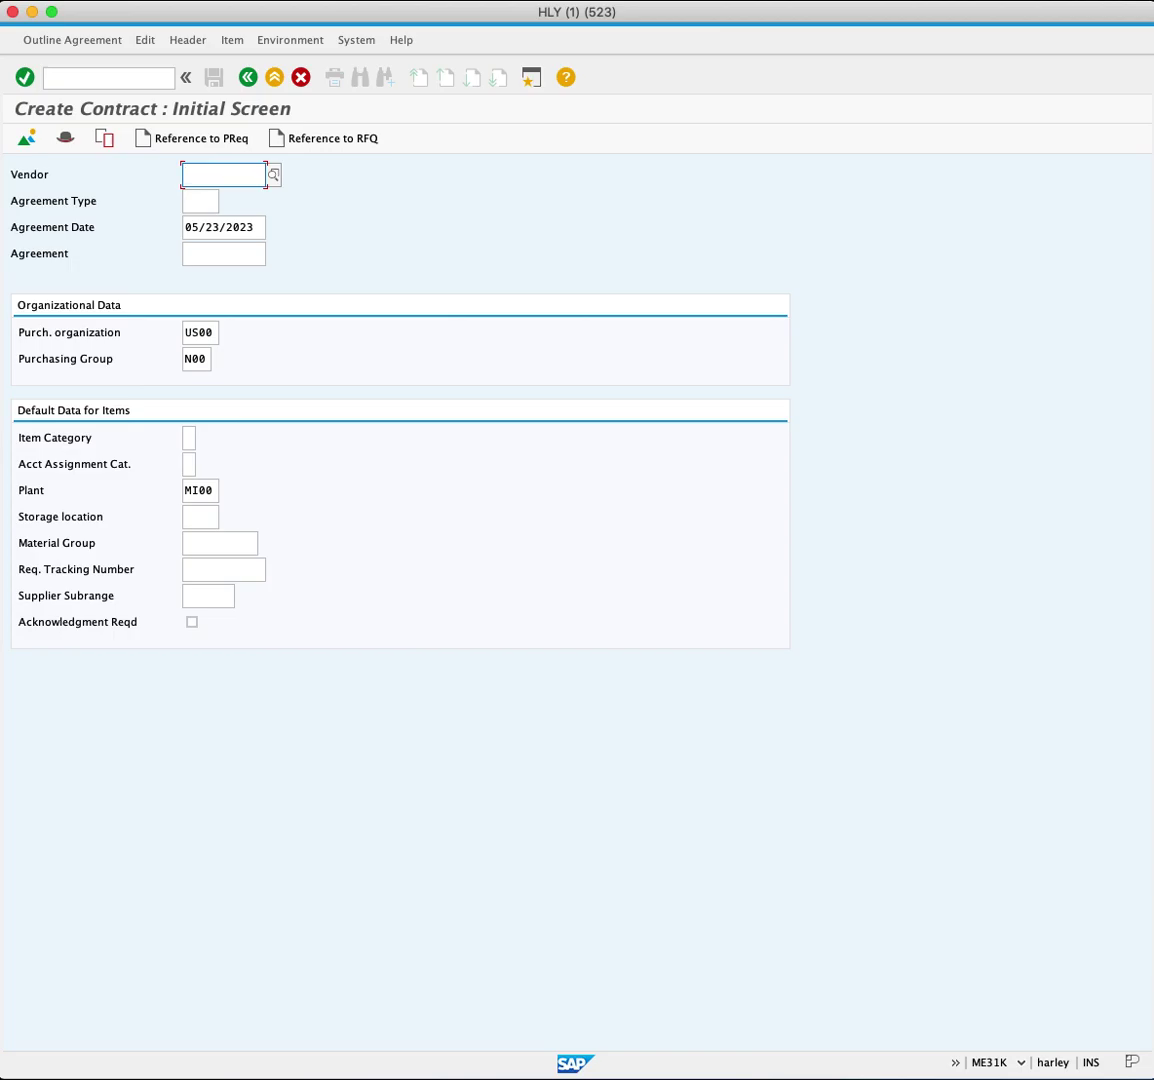
# Step: Enter vendor 101000 from the suggestion list on the Create Contract screen
pyautogui.write('101')
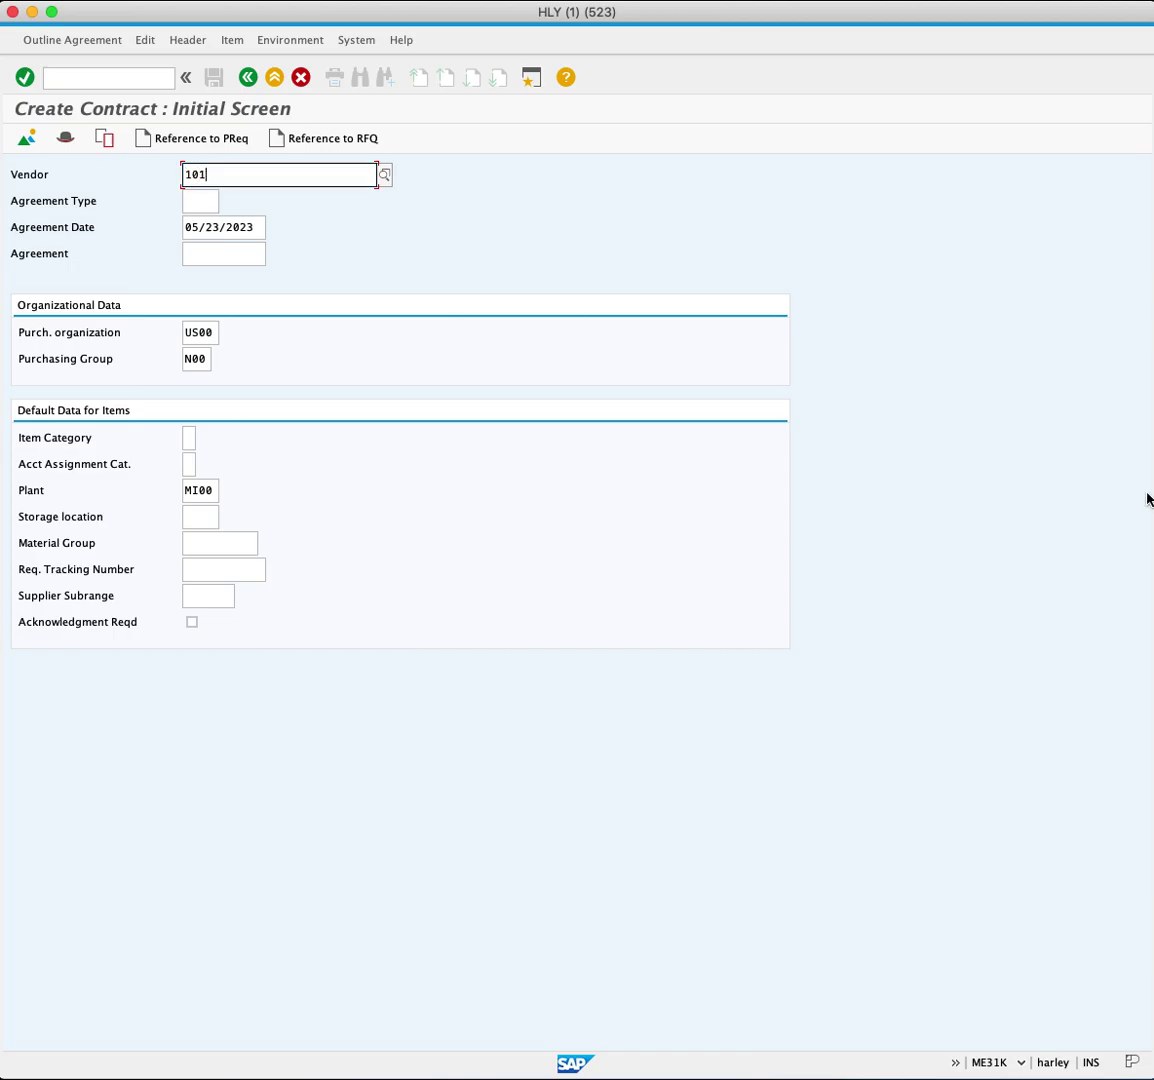
pyautogui.write('000')
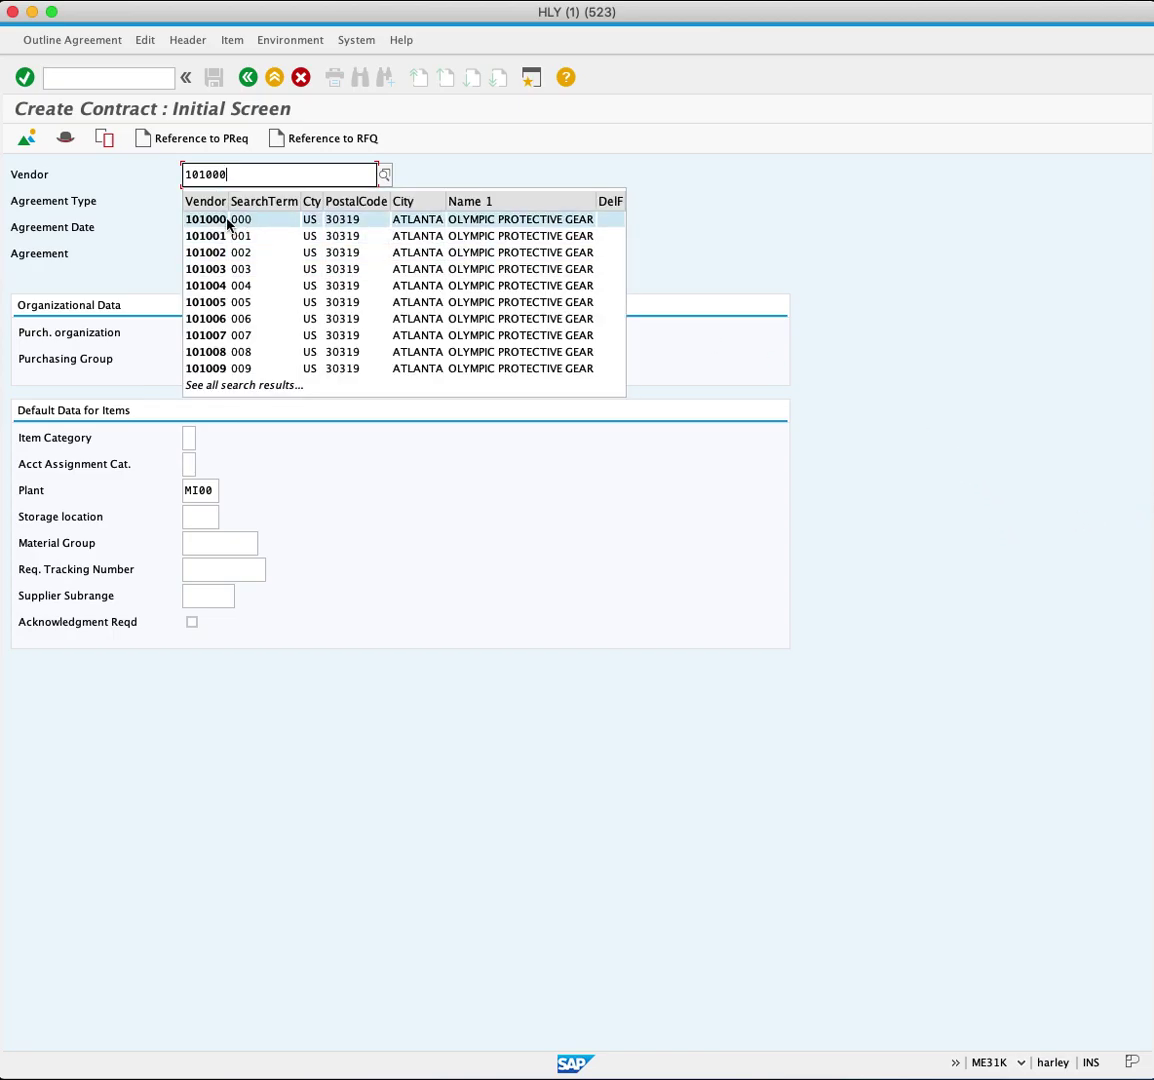
pyautogui.click(227, 222)
pyautogui.click(201, 205)
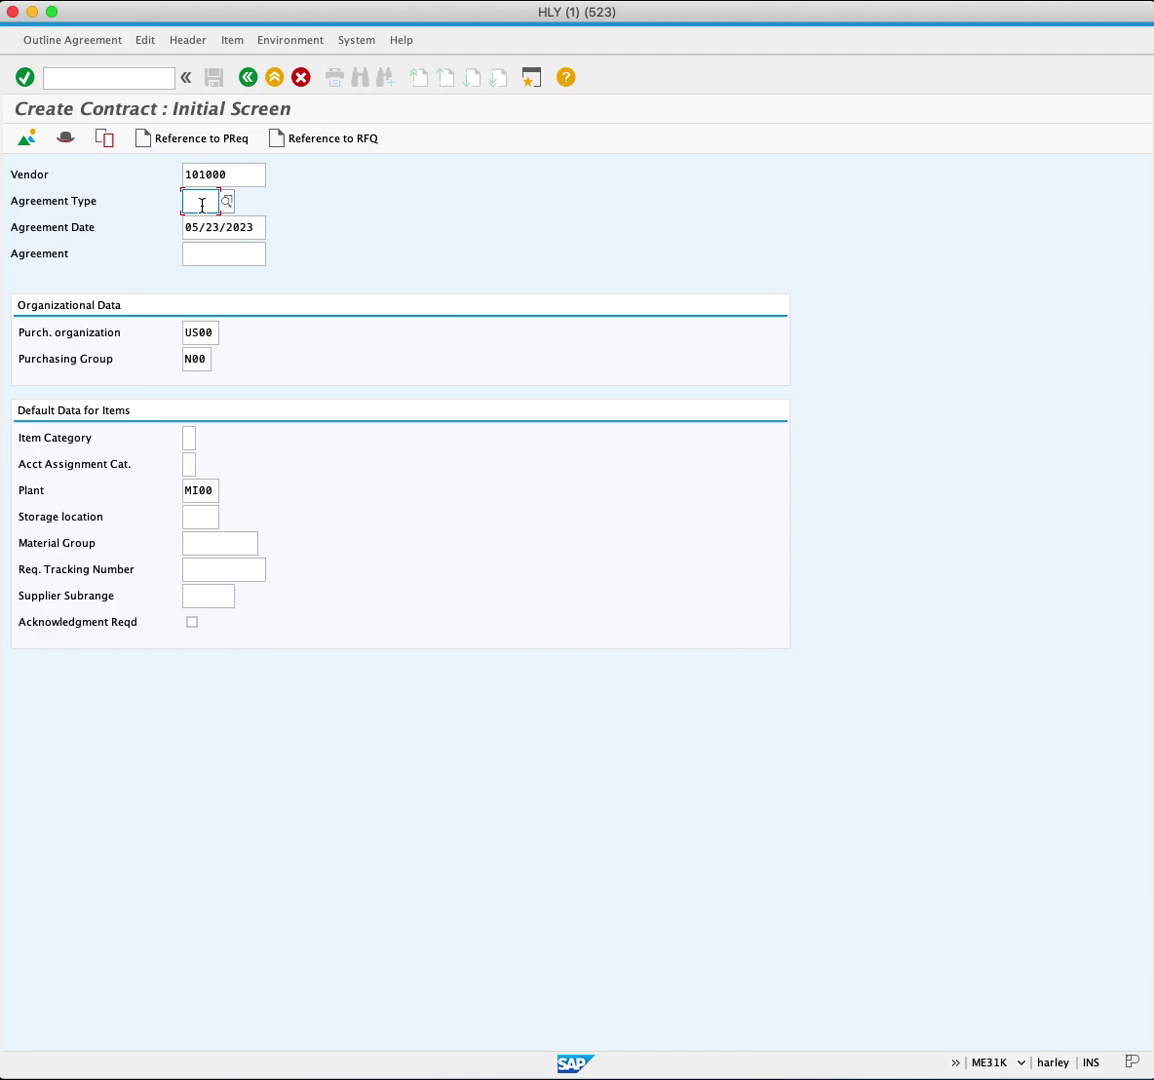
# Step: Choose agreement type MK (Quantity Contract), keeping date 05/23/2023 and purchasing organization US00
pyautogui.click(227, 202)
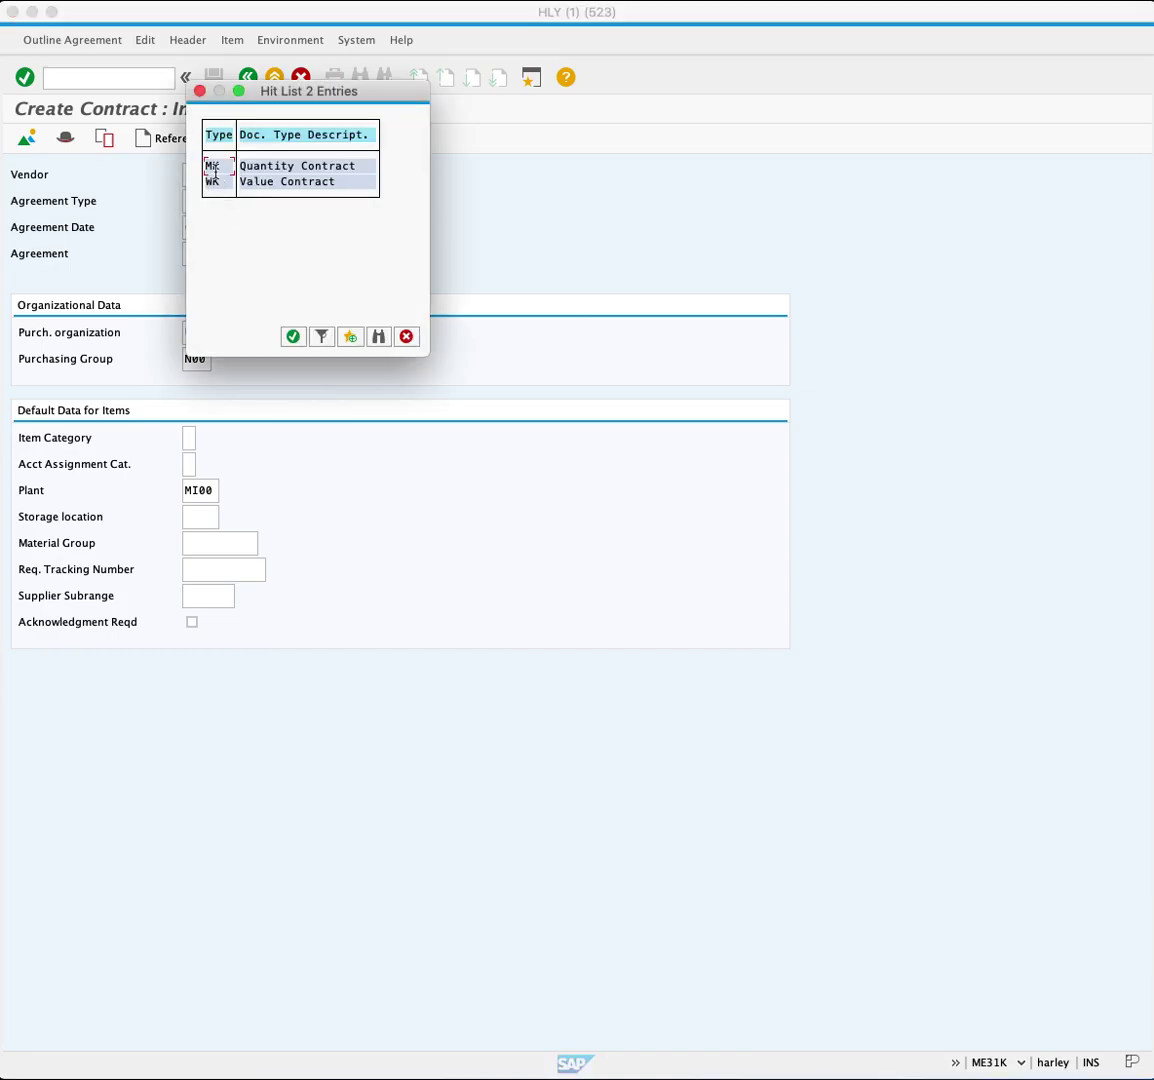
pyautogui.doubleClick(213, 167)
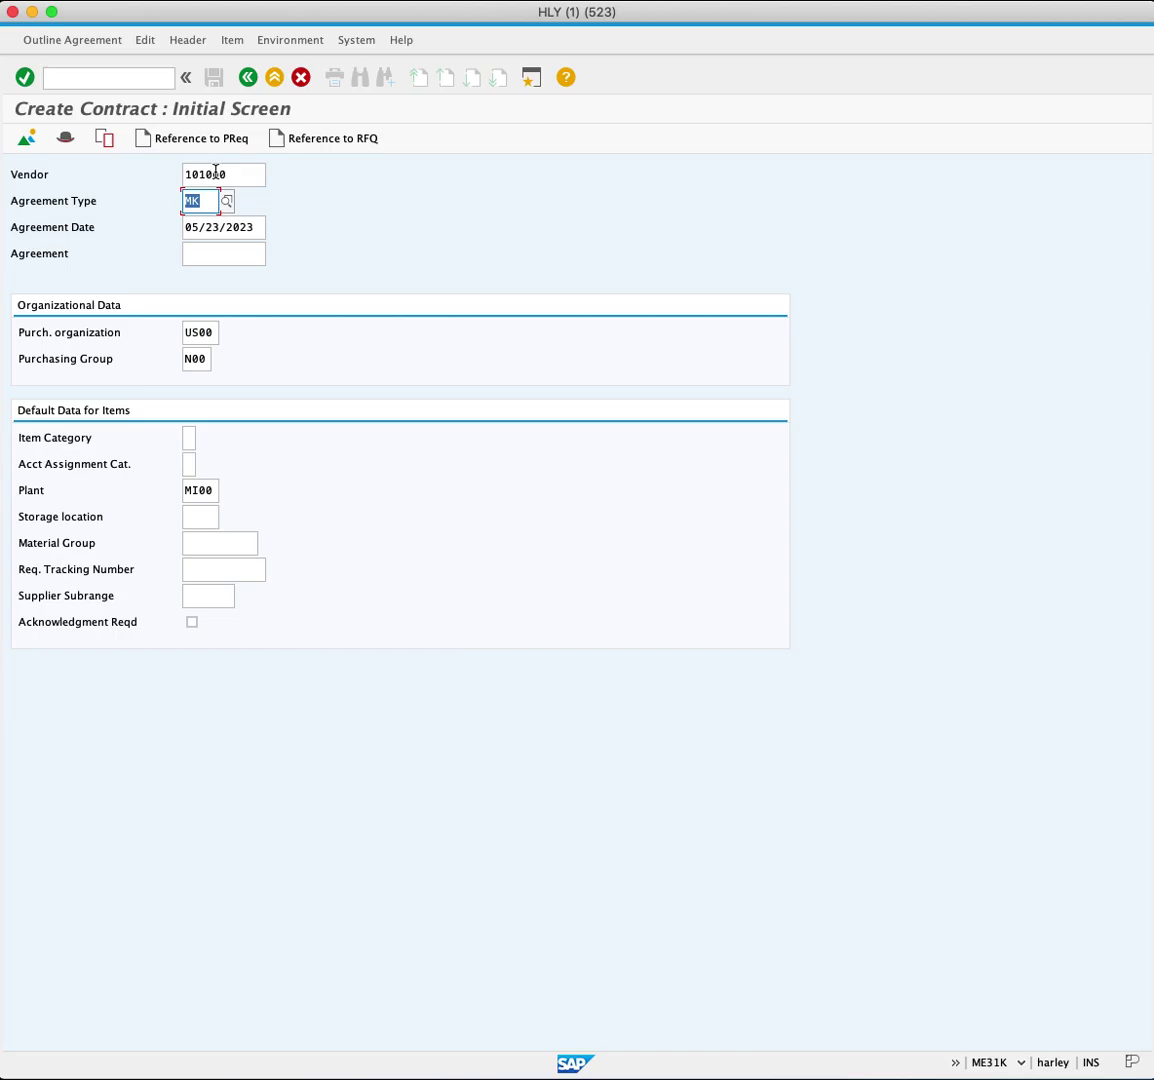
pyautogui.click(217, 229)
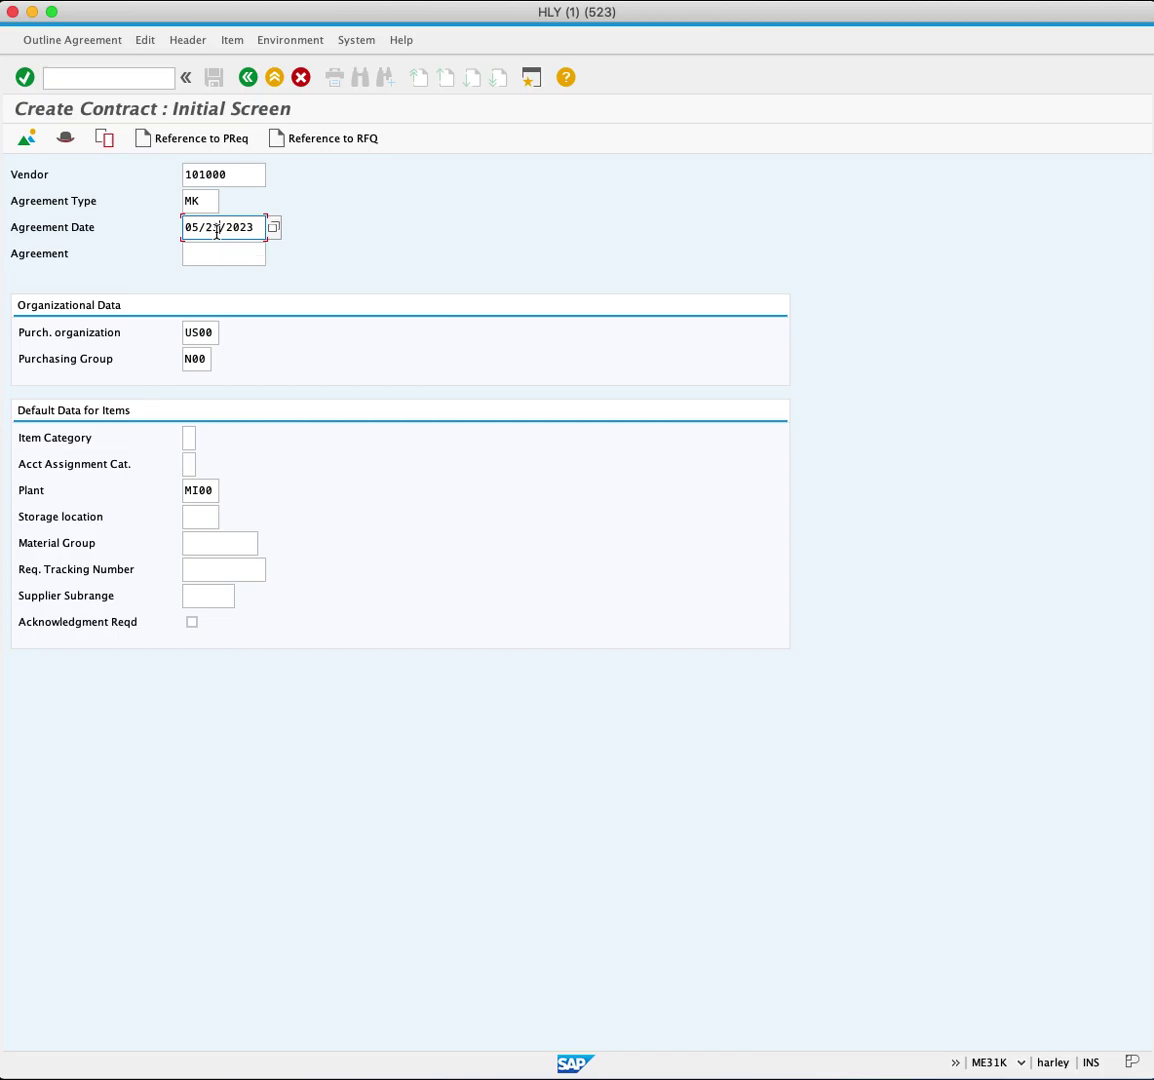
pyautogui.click(201, 336)
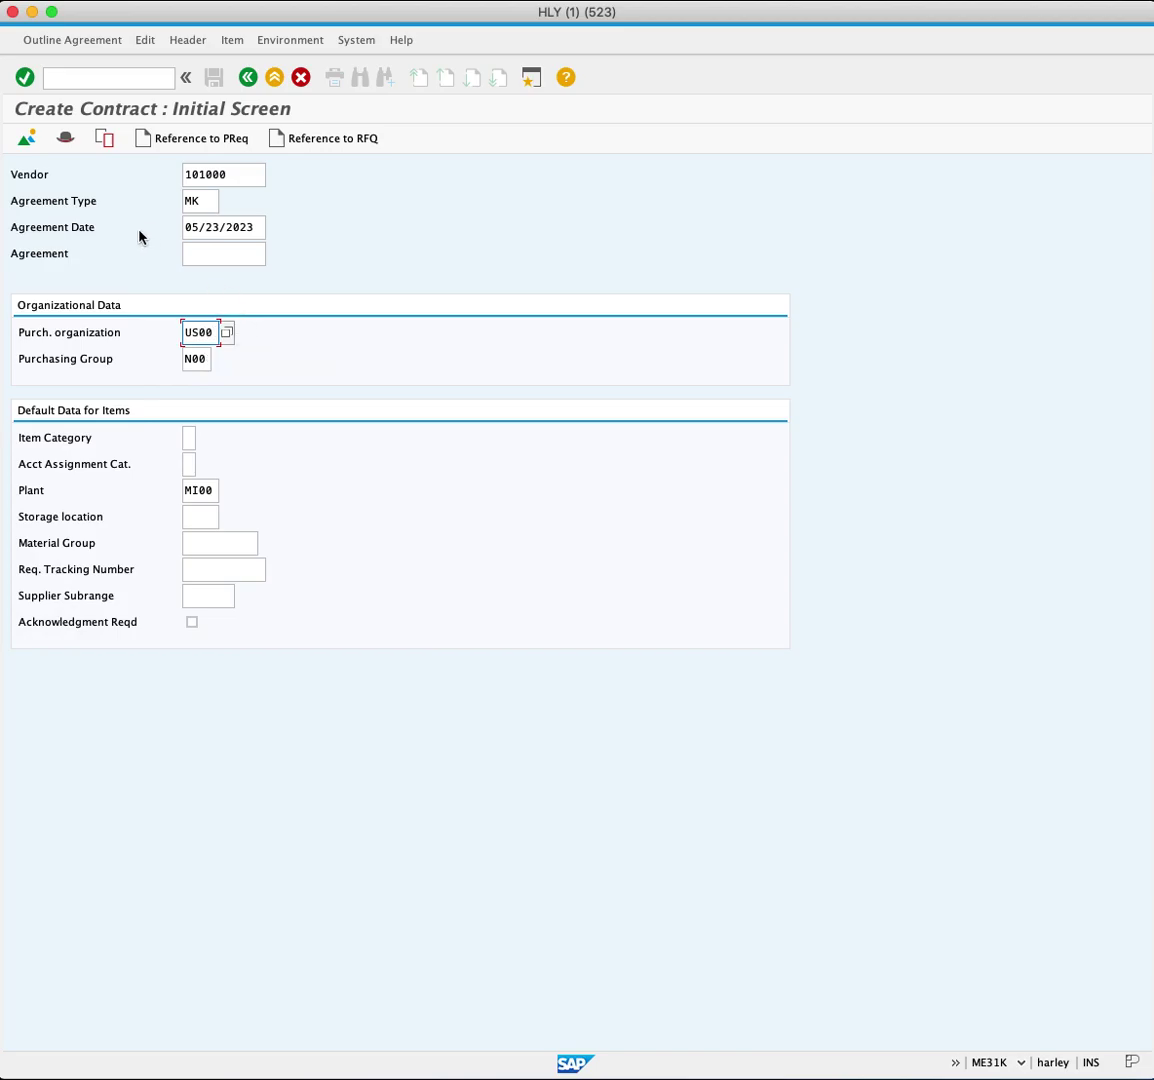
# Step: Set the header validity end to 05/23/2024 and continue to the item overview
pyautogui.click(29, 140)
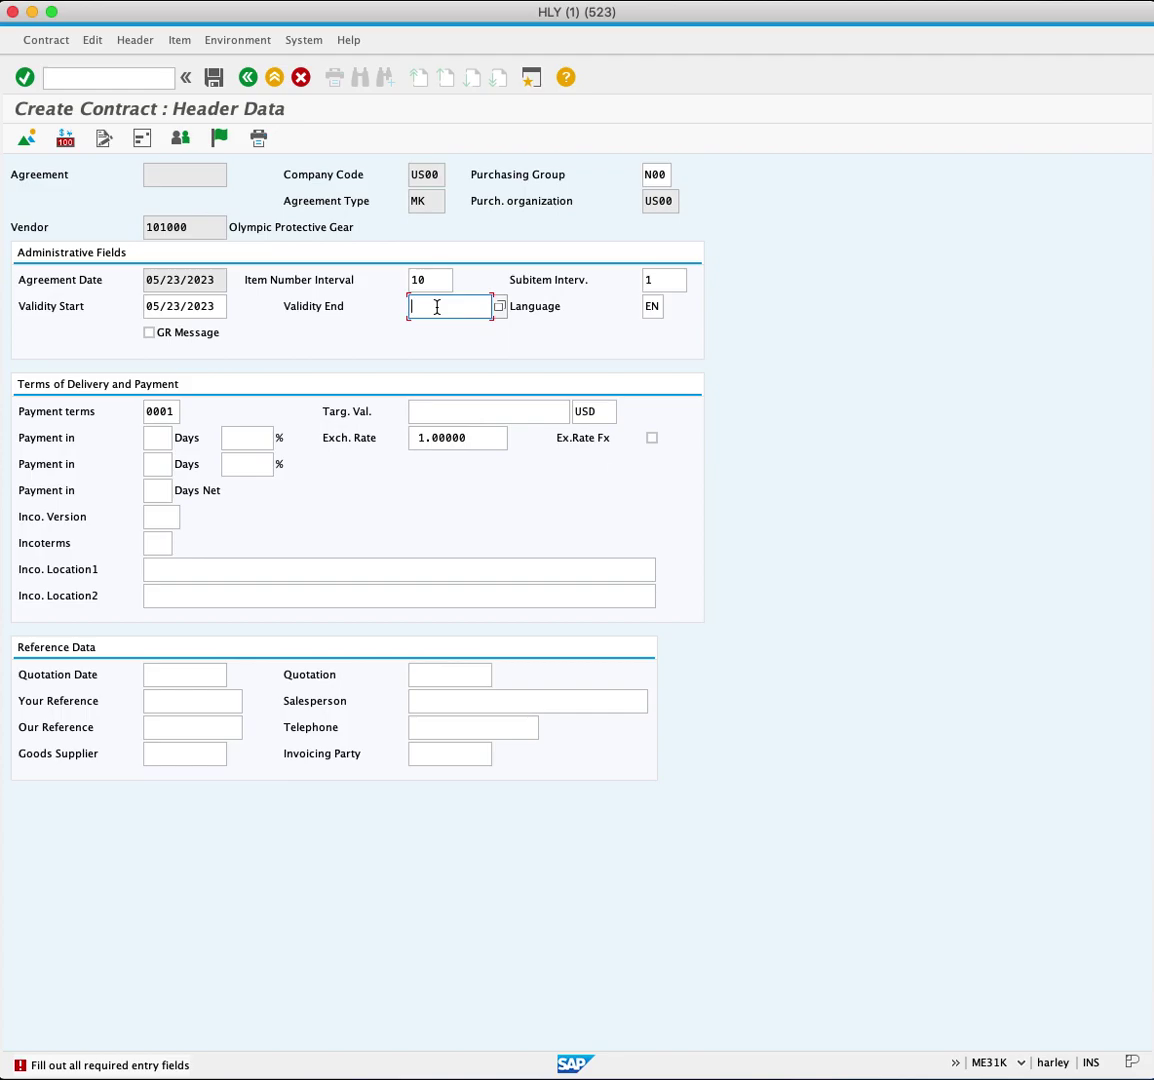
pyautogui.click(499, 307)
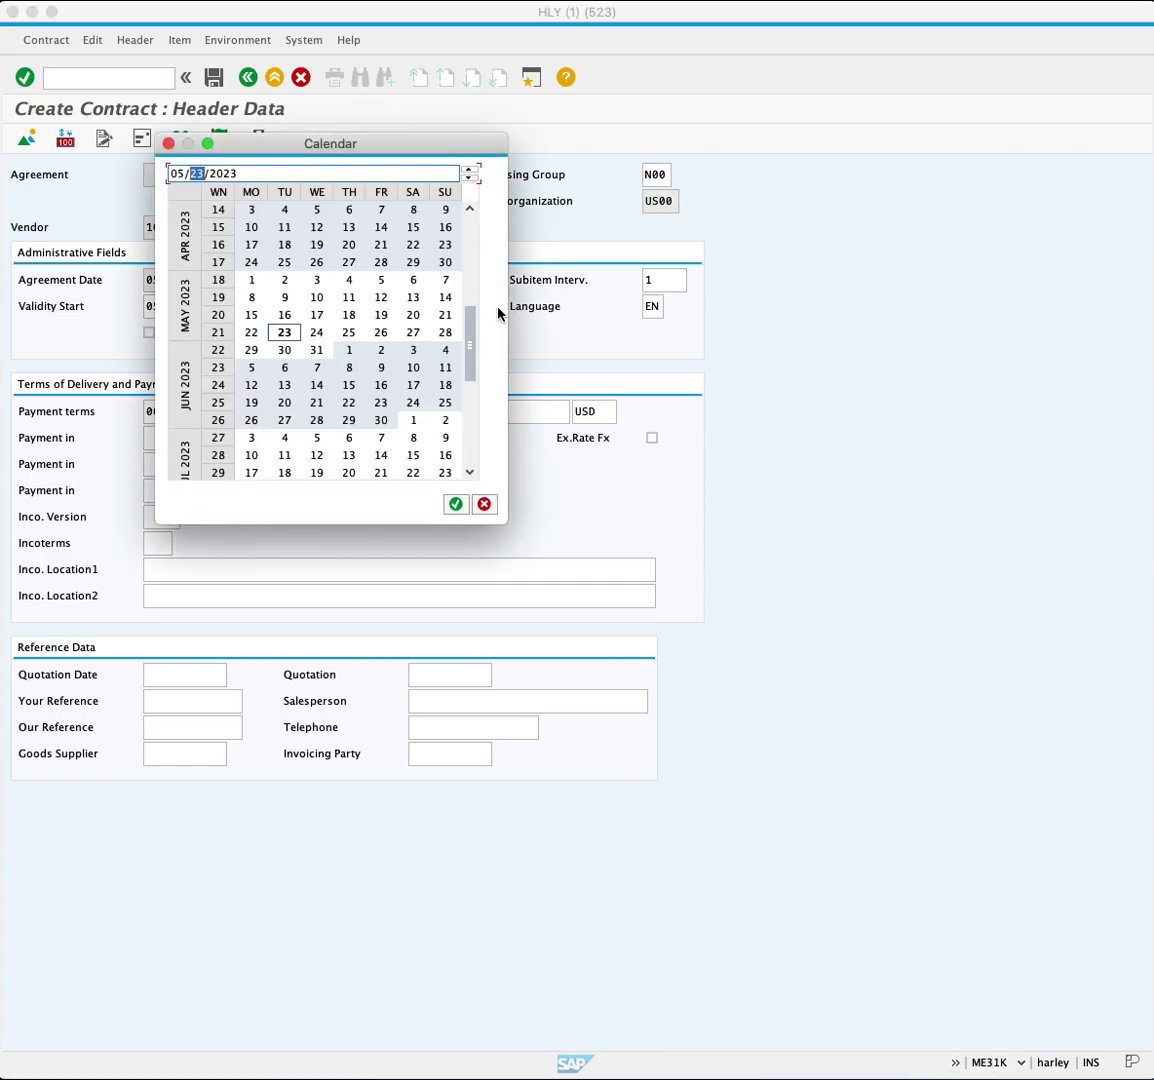
pyautogui.click(260, 167)
pyautogui.click(469, 170)
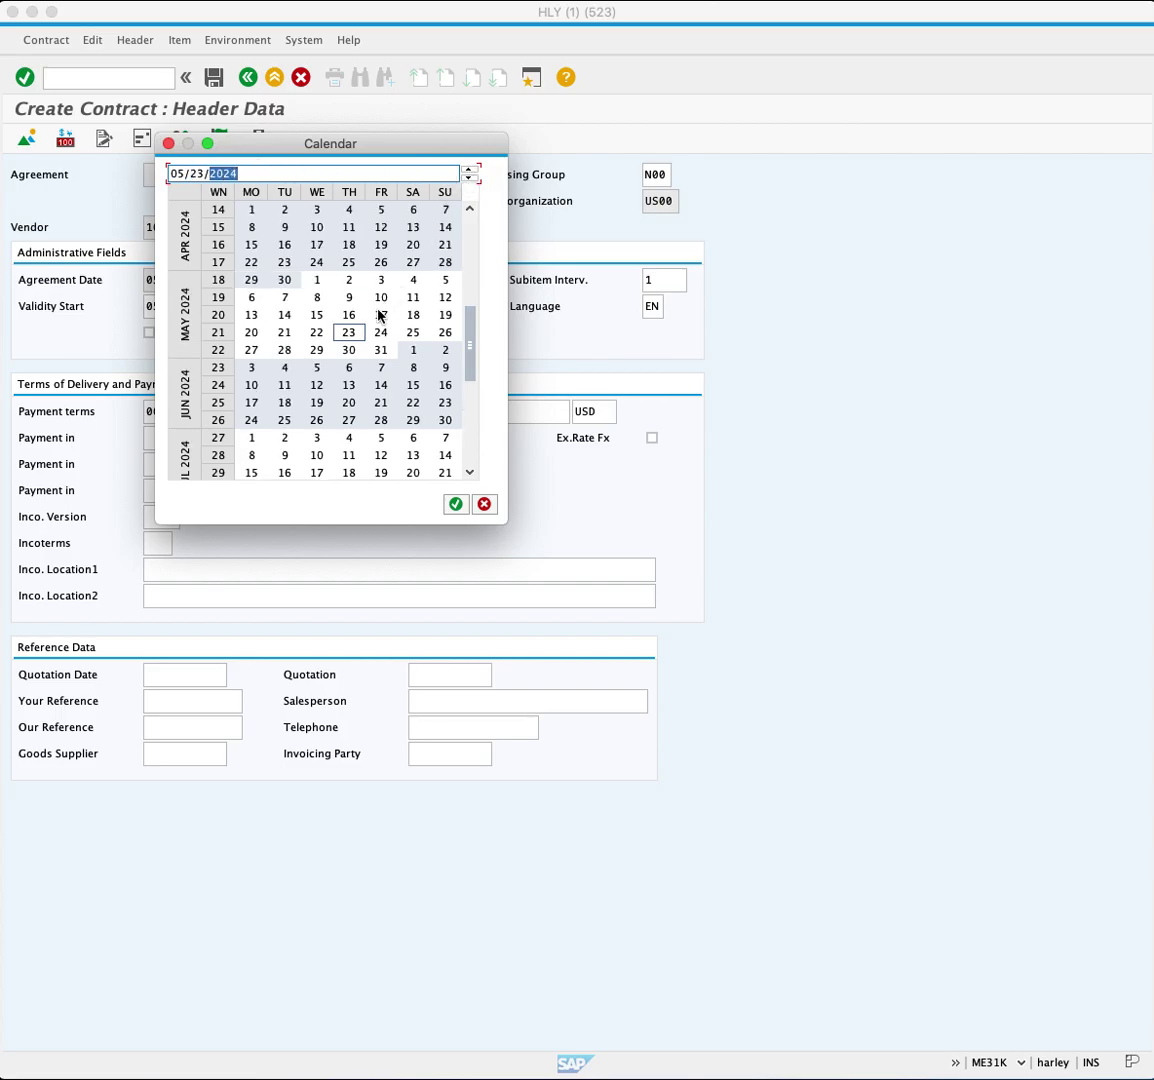
pyautogui.doubleClick(348, 332)
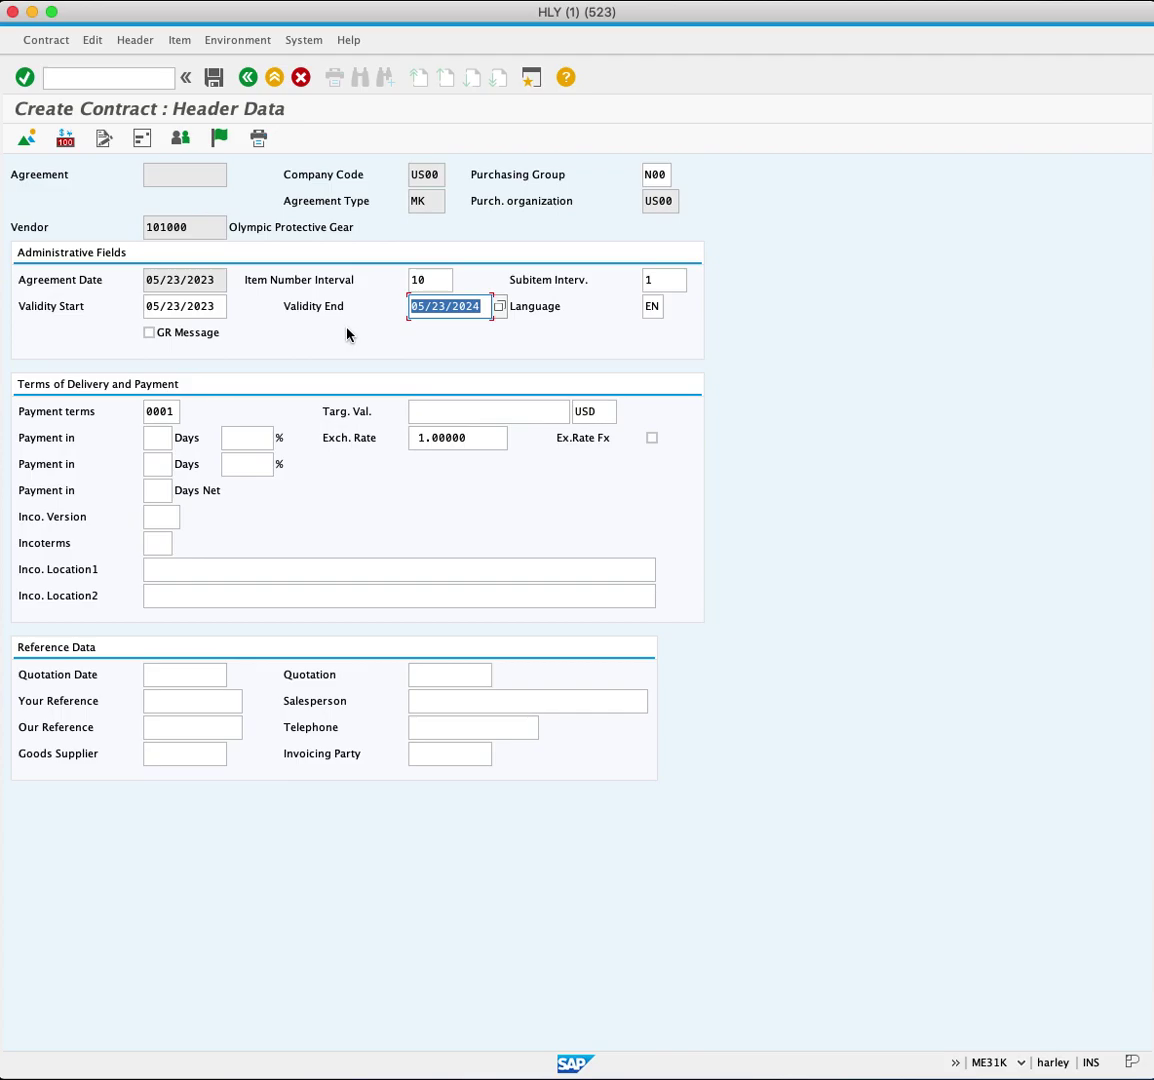
pyautogui.press('Return')
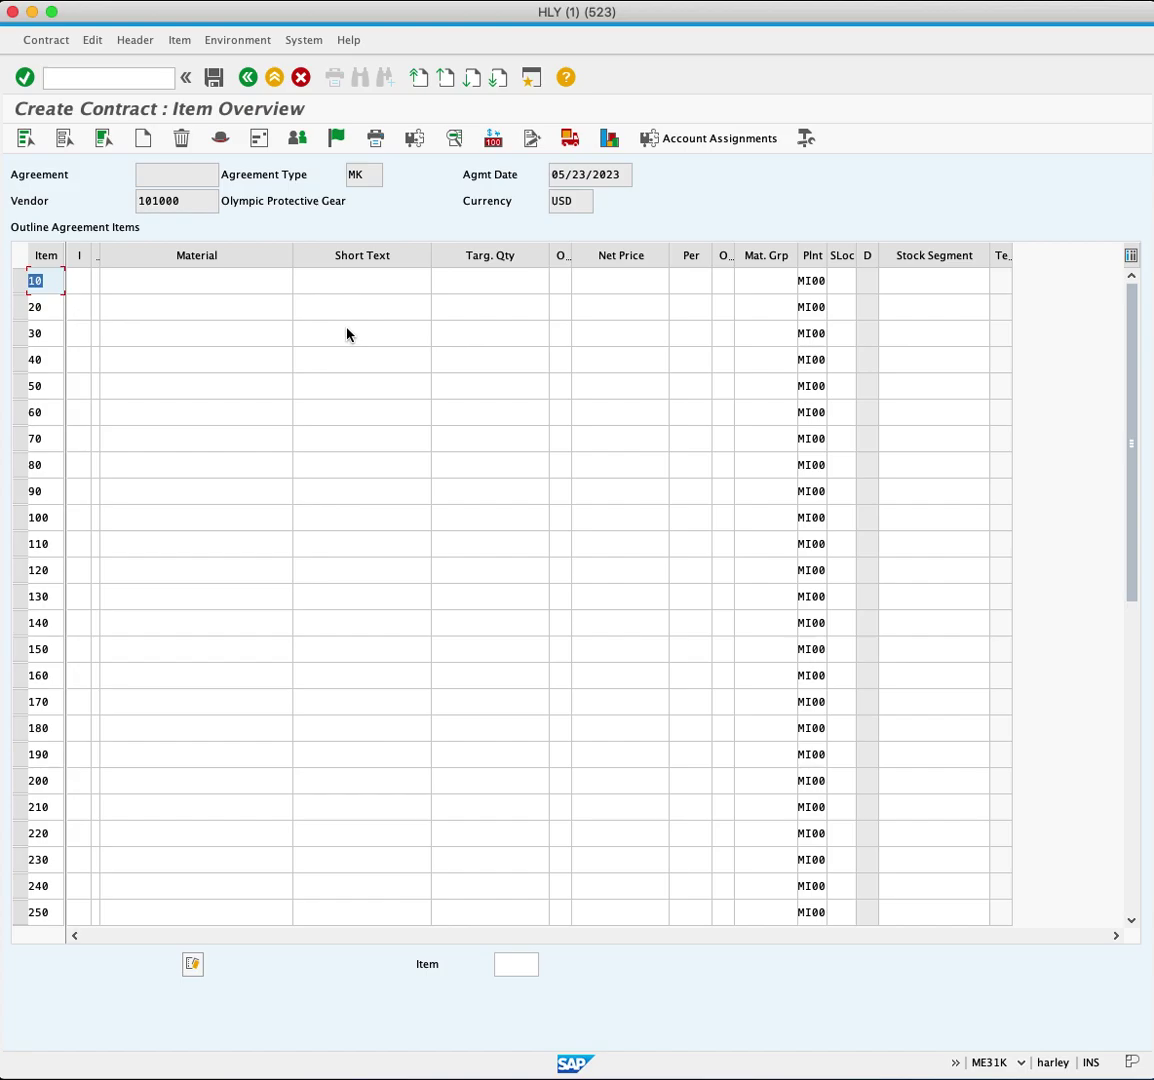
# Step: Enter item 10 as material EPAD1000, target quantity 50000, net price 30
pyautogui.click(204, 284)
pyautogui.write('EP')
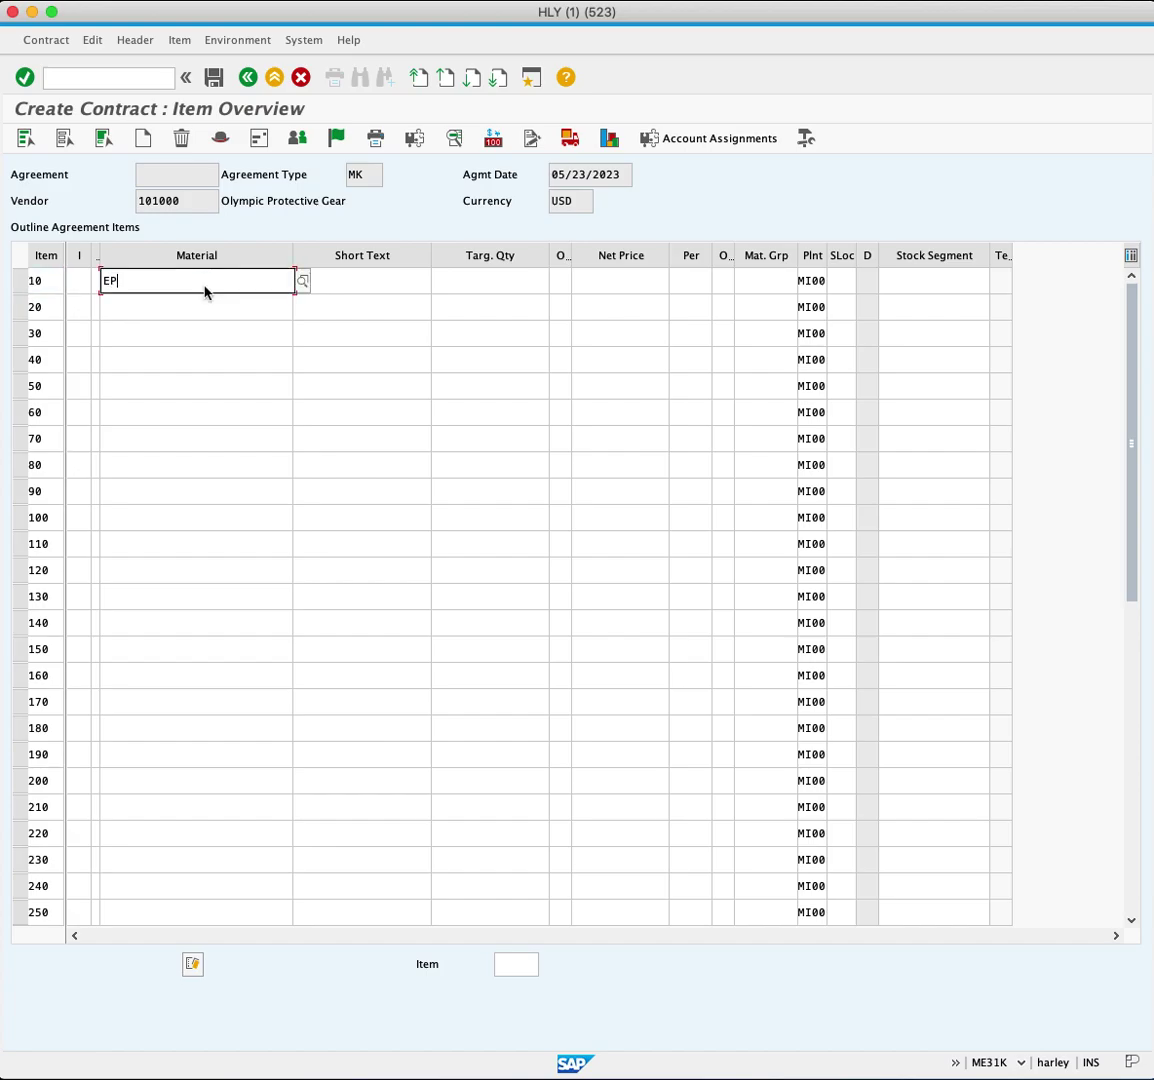
pyautogui.write('AD1000')
pyautogui.click(472, 278)
pyautogui.click(472, 278)
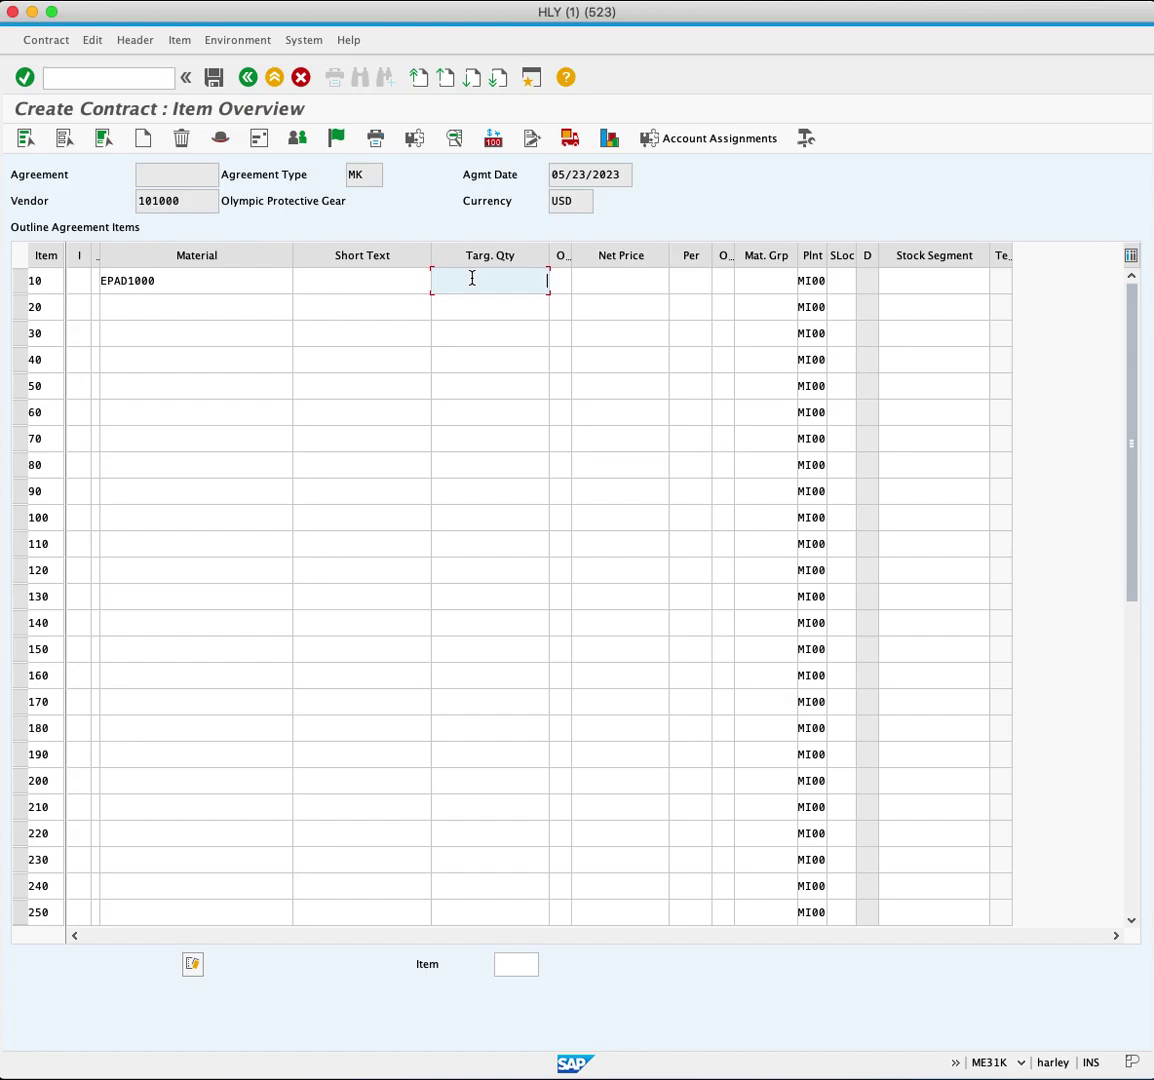
pyautogui.write('50000')
pyautogui.click(600, 283)
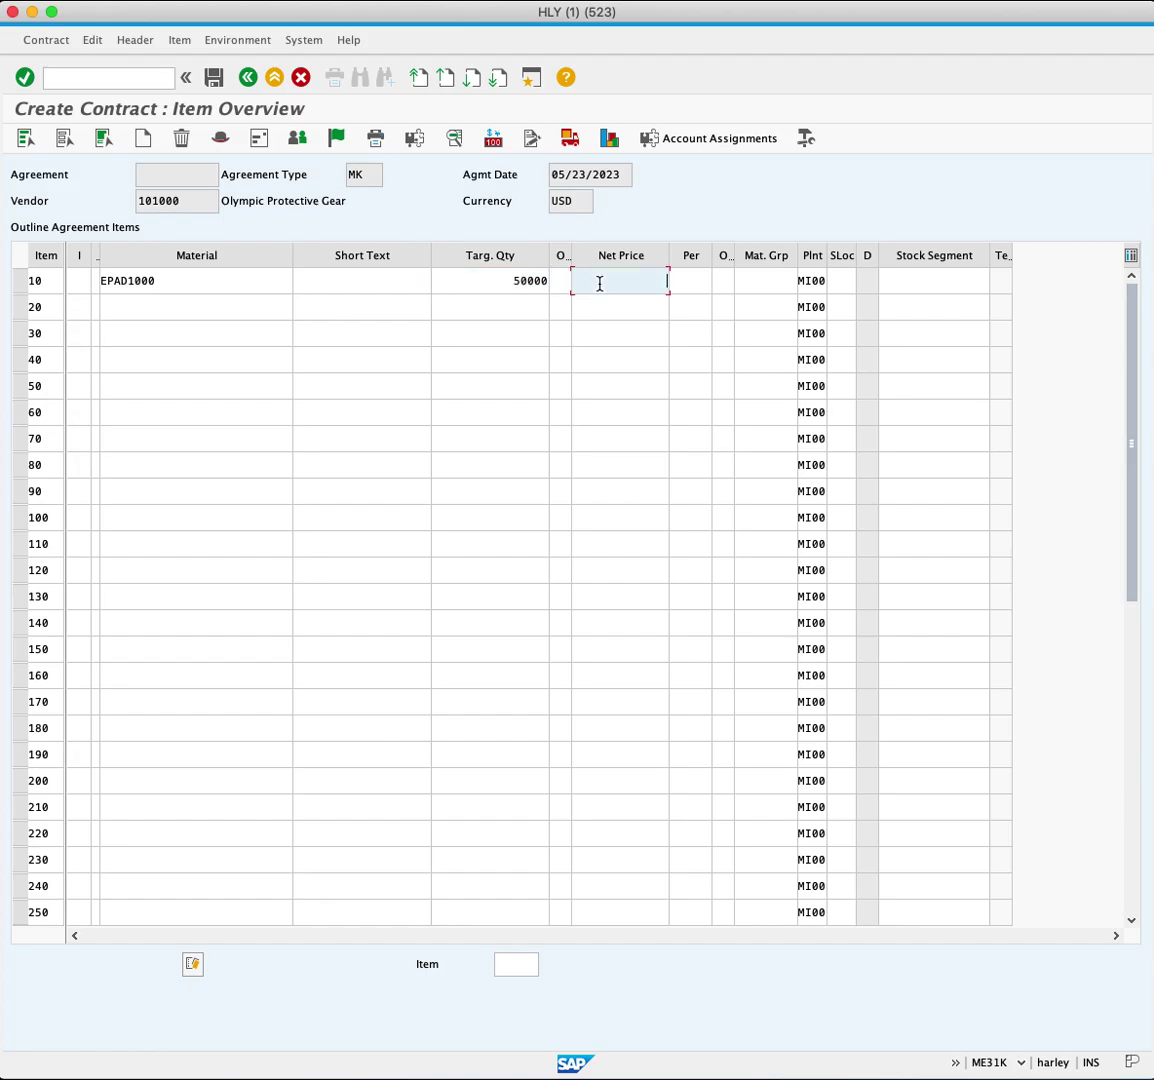
pyautogui.write('30')
pyautogui.press('Return')
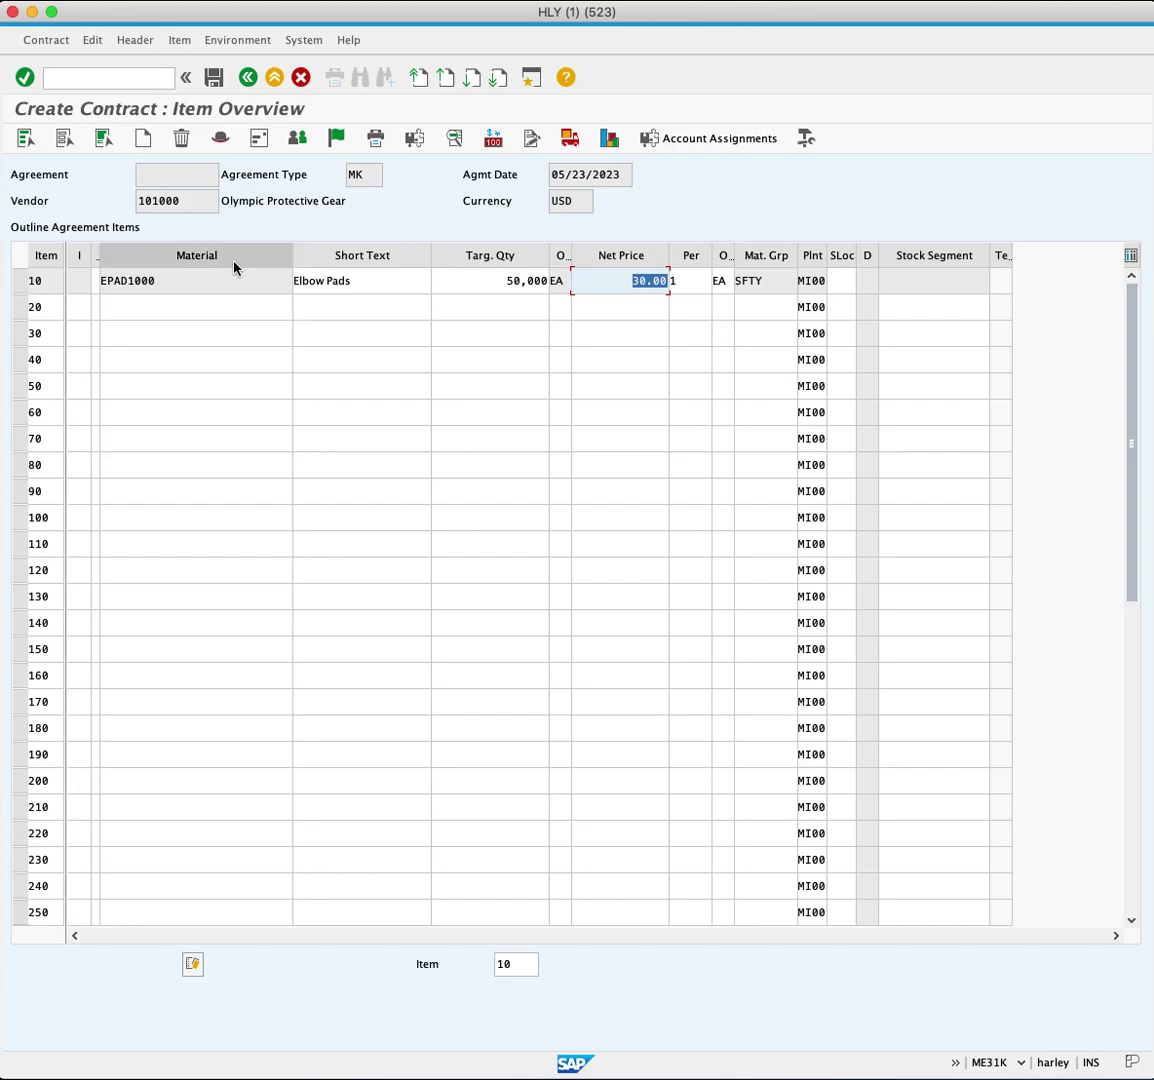
# Step: Give item 10 account assignment category U (Unknown) from the category list
pyautogui.moveTo(98, 258); pyautogui.dragTo(129, 260)
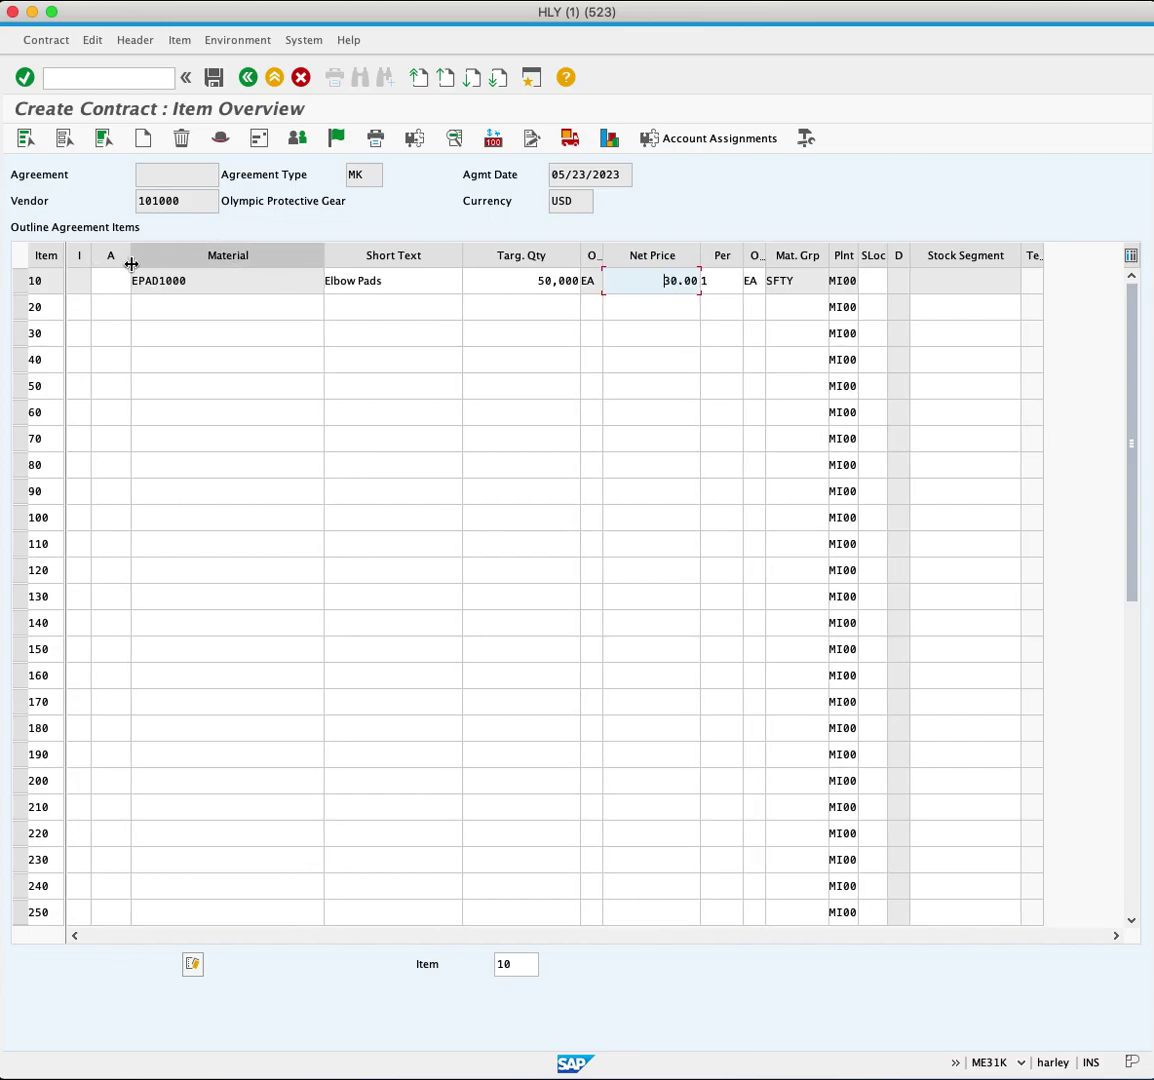
pyautogui.click(119, 285)
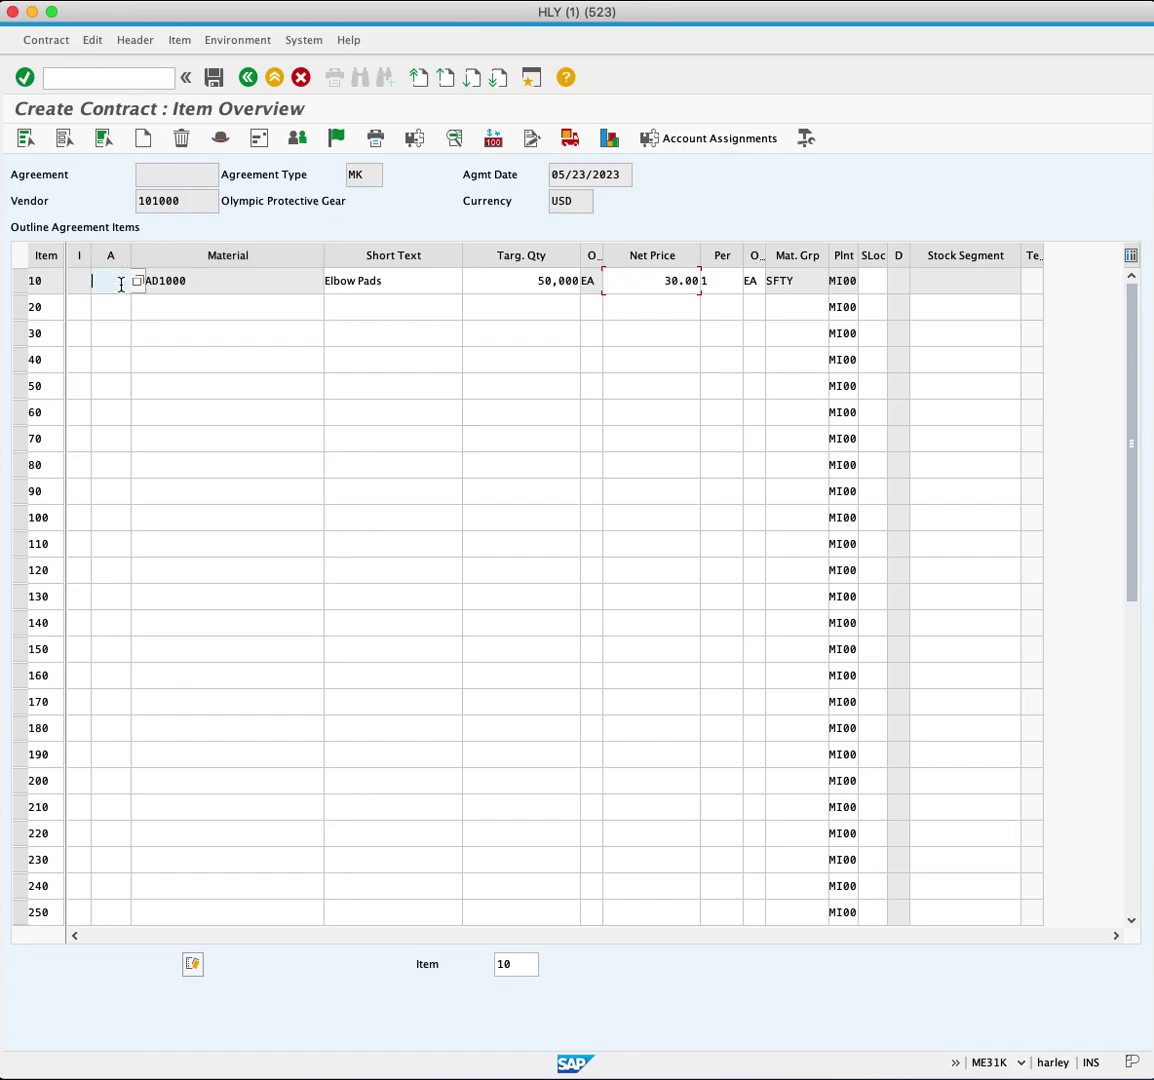
pyautogui.click(136, 284)
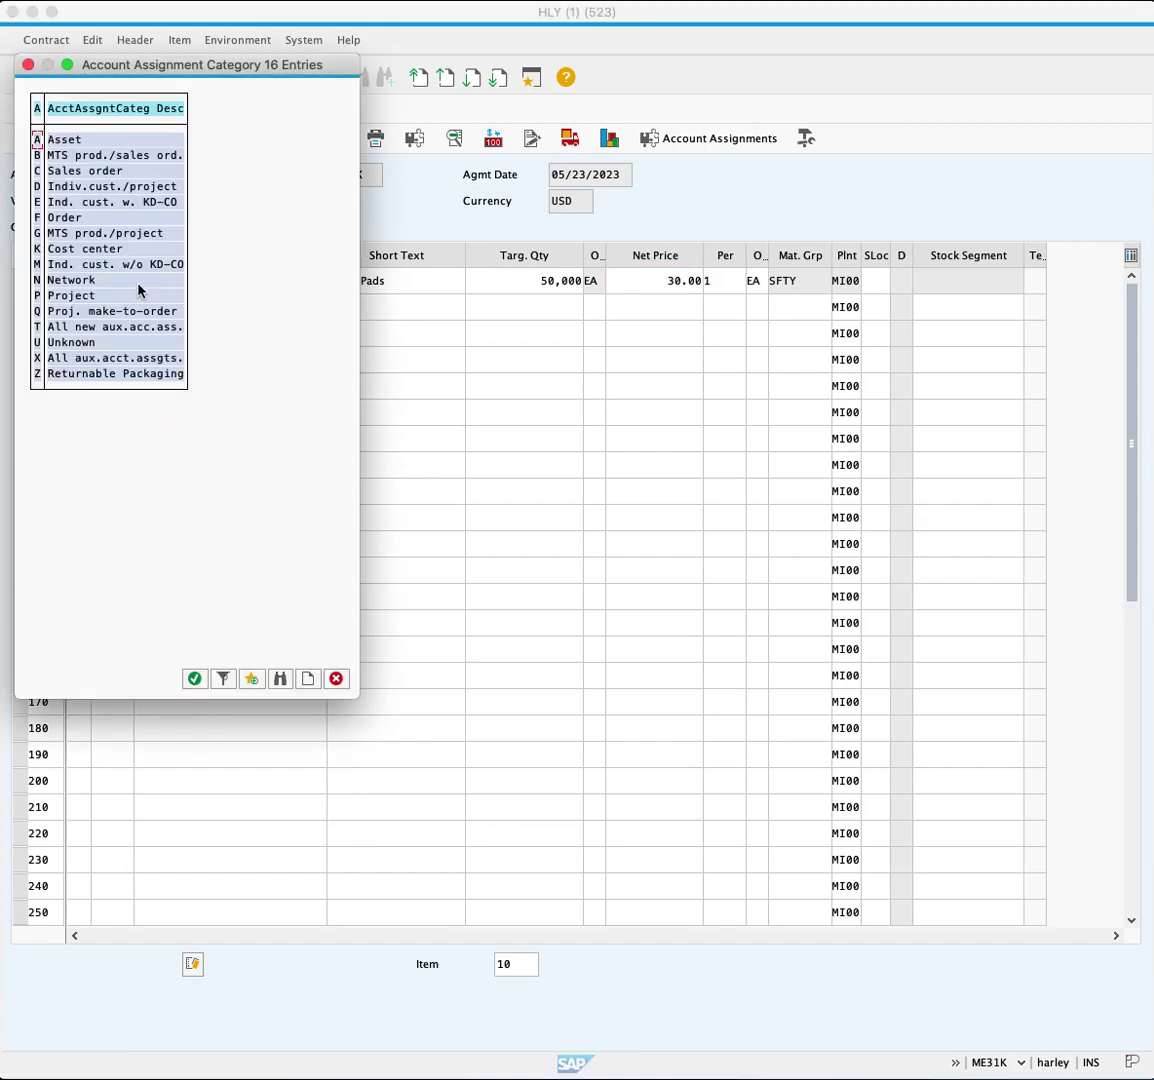
pyautogui.doubleClick(71, 344)
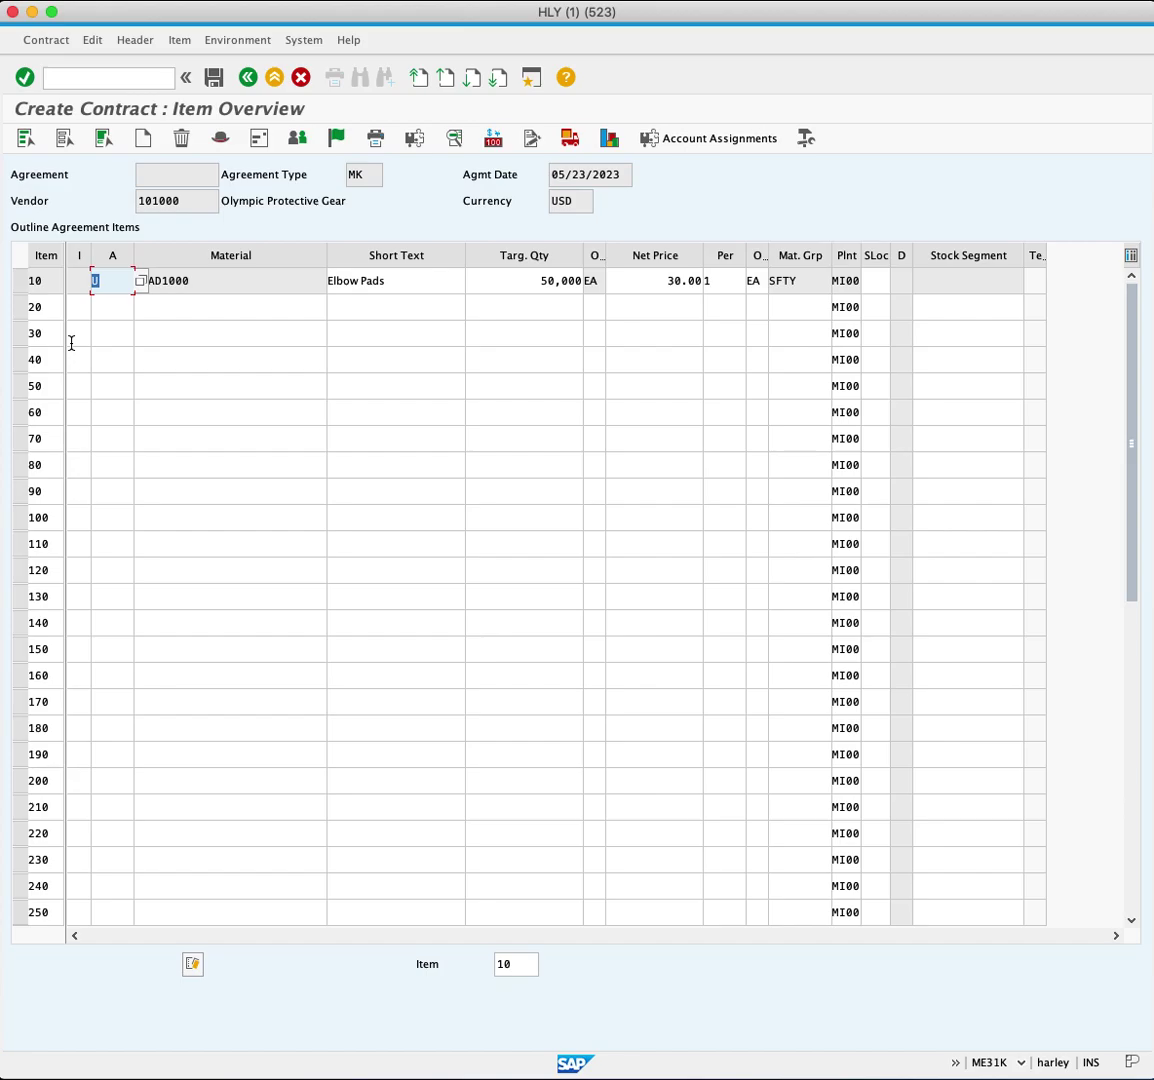
# Step: Save the MK quantity contract for vendor 101000
pyautogui.click(216, 86)
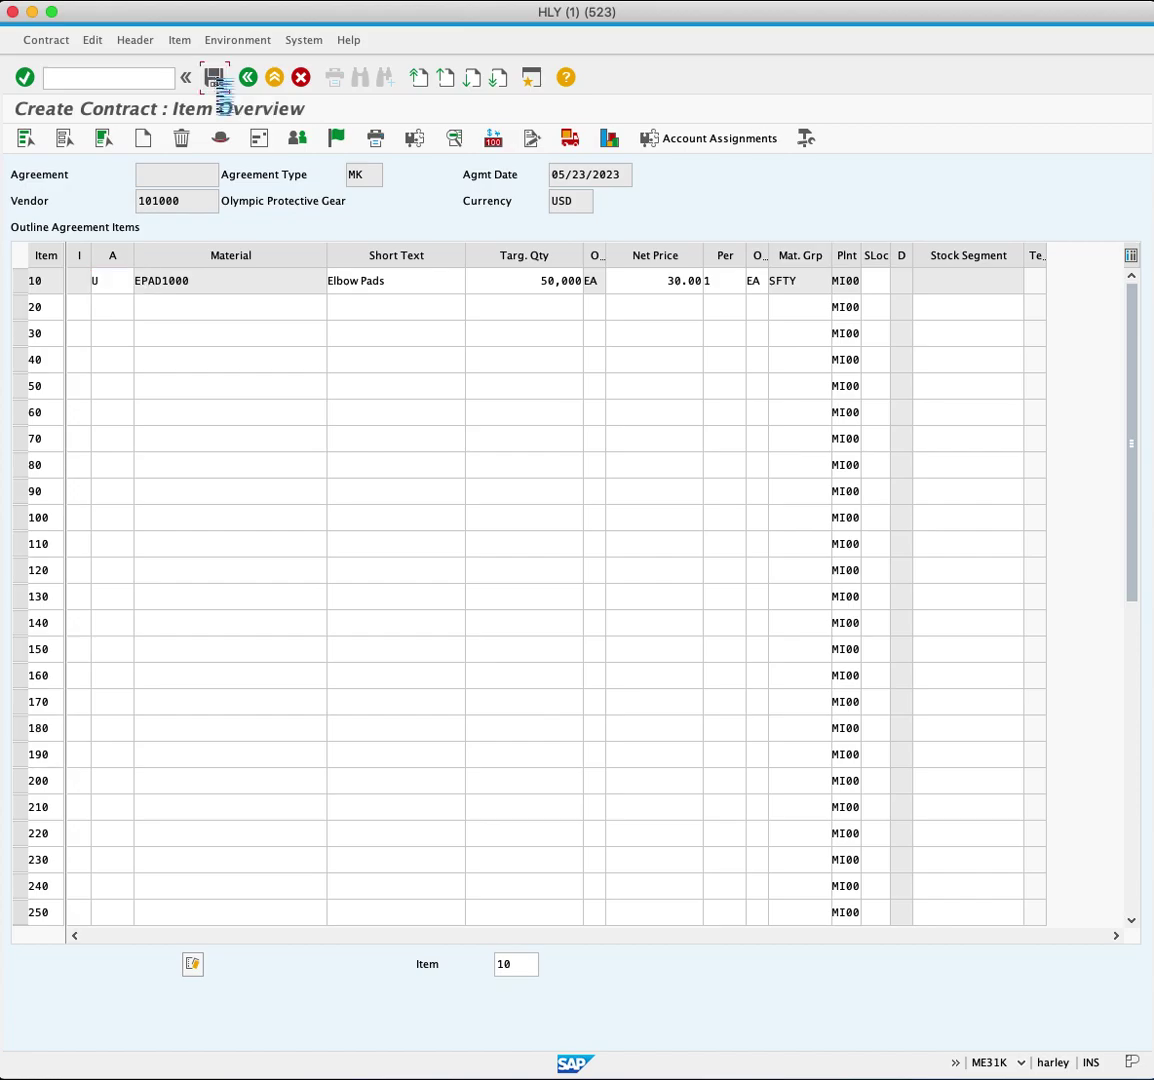